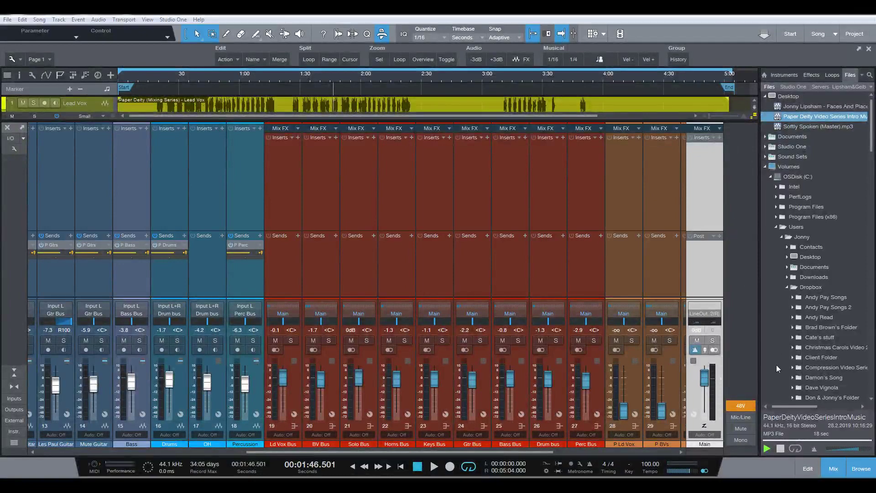
- Show the Effects plug-in list in the Browser so Pro EQ is visible
{"action": "left_click", "coordinate": [810, 75]}
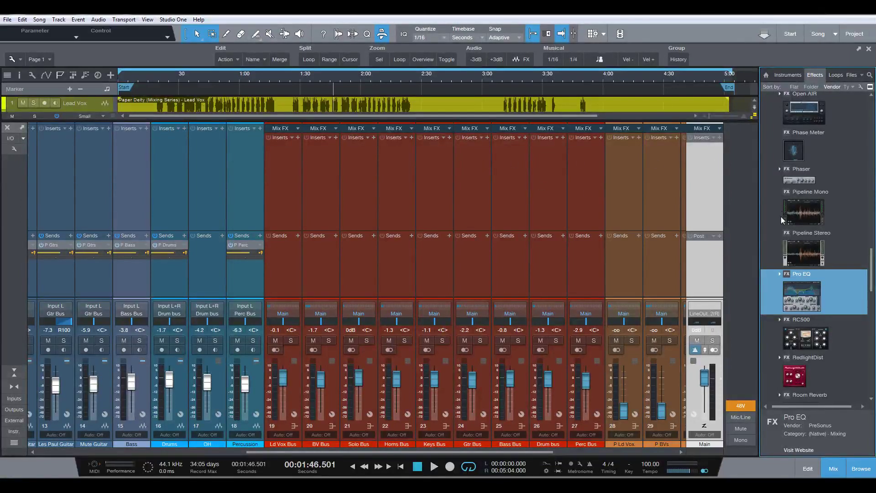
- Drag Waves J37 Stereo from the Effects browser's Waves folder onto the Main channel's inserts
{"action": "scroll", "coordinate": [800, 265], "scroll_direction": "down", "scroll_amount": 12}
{"action": "scroll", "coordinate": [801, 262], "scroll_direction": "down", "scroll_amount": 2}
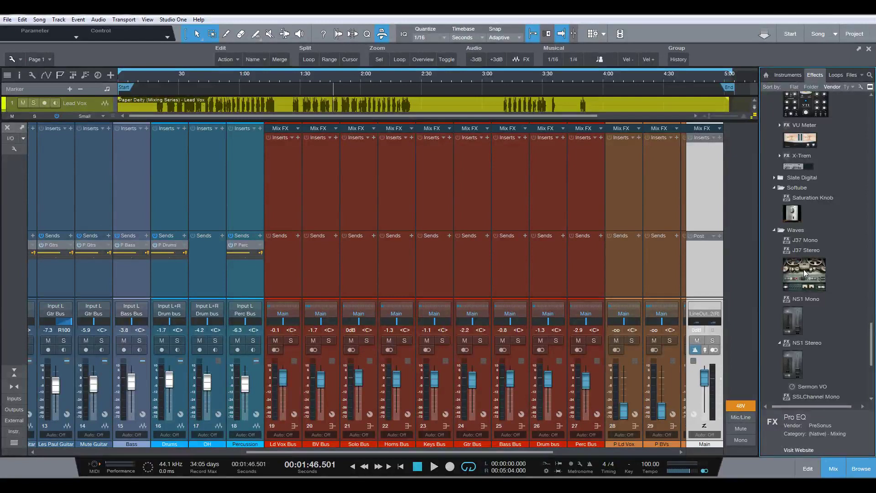
{"action": "left_click_drag", "start_coordinate": [806, 273], "coordinate": [707, 179]}
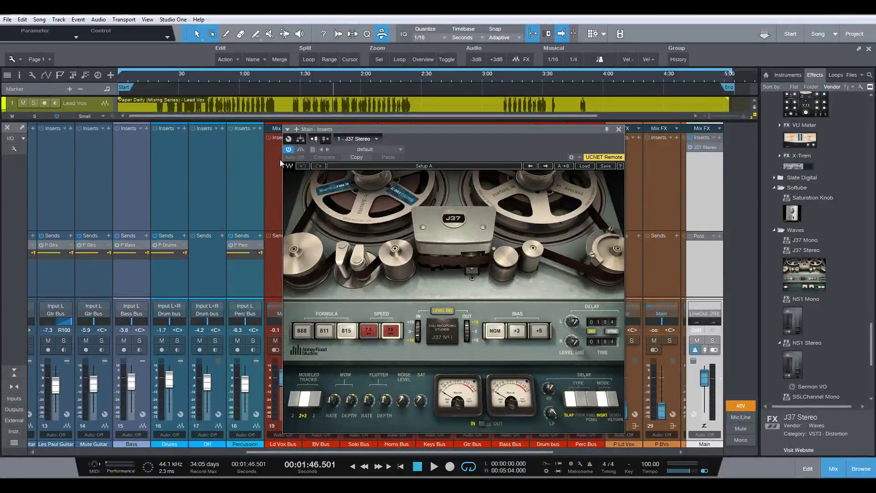
- Place the playhead at 0:50 and set the J37 IN fader to -14.1 dB
{"action": "left_click", "coordinate": [228, 80]}
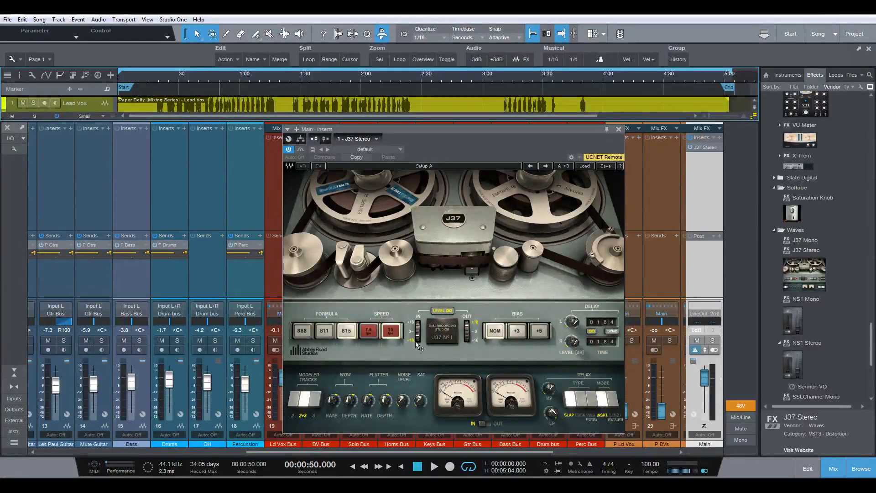
{"action": "mouse_move", "coordinate": [418, 337]}
{"action": "scroll", "coordinate": [418, 335], "scroll_direction": "up", "scroll_amount": 1}
{"action": "left_click_drag", "start_coordinate": [418, 337], "coordinate": [417, 320]}
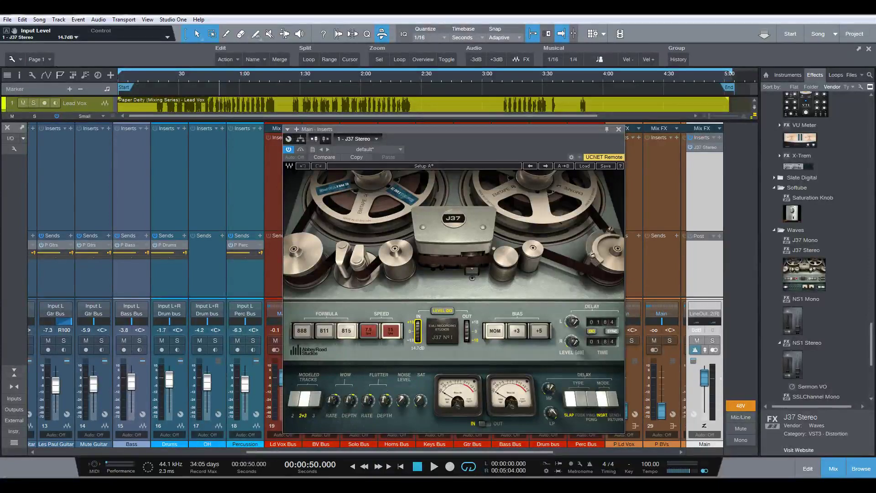
{"action": "left_click_drag", "start_coordinate": [418, 322], "coordinate": [418, 341]}
- Play the mix, raise J37 input to about -0.6 dB, stop, and select 15 ips tape speed
{"action": "key", "text": "space"}
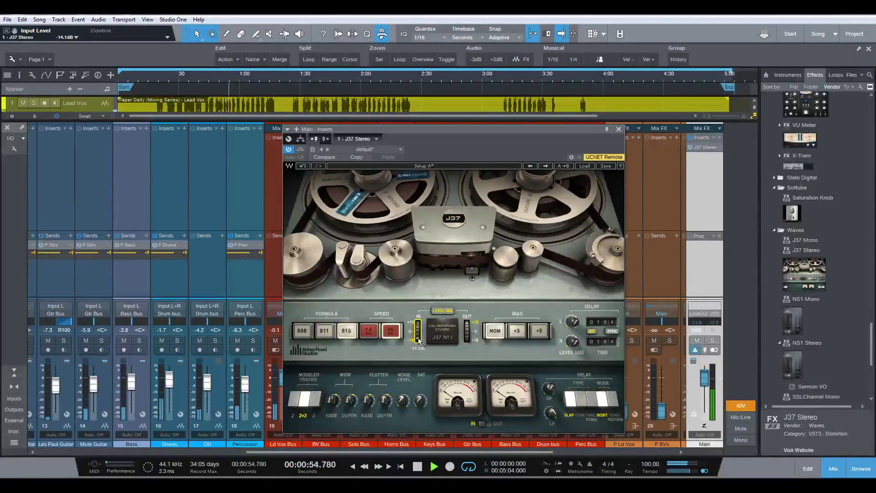
{"action": "mouse_move", "coordinate": [419, 339]}
{"action": "left_mouse_down"}
{"action": "mouse_move", "coordinate": [419, 331]}
{"action": "mouse_move", "coordinate": [416, 355]}
{"action": "left_mouse_up"}
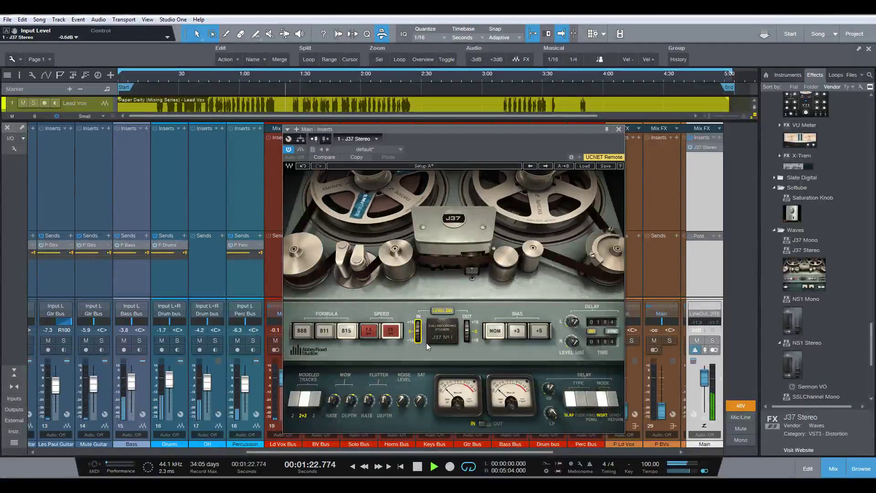
{"action": "key", "text": "space"}
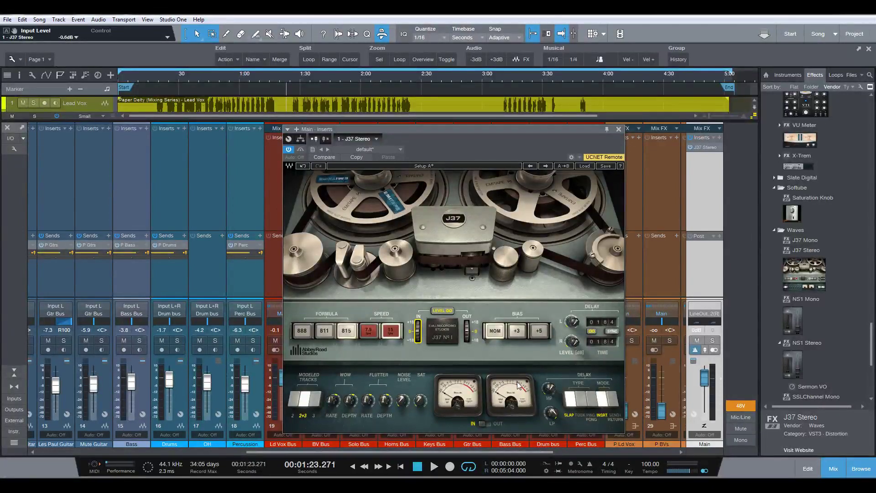
{"action": "left_click", "coordinate": [391, 330]}
- Close J37, insert Fat Channel on Main above J37, and switch its Compressor on
{"action": "left_click", "coordinate": [618, 130]}
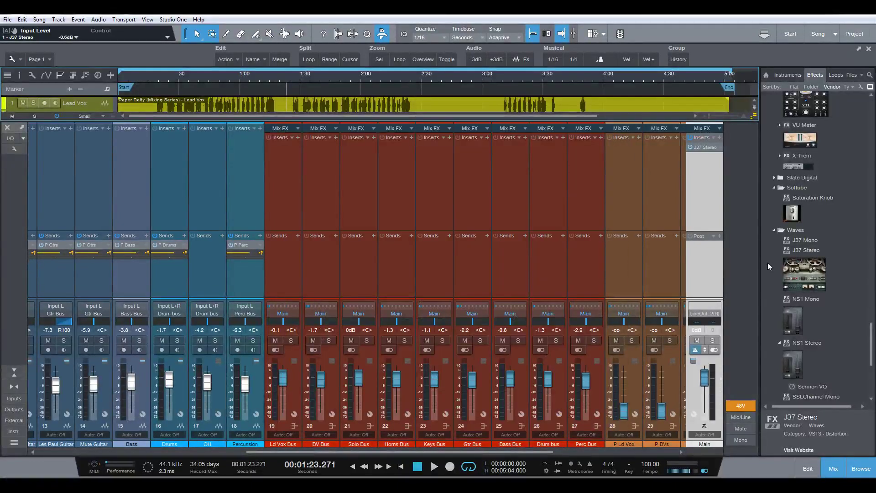
{"action": "scroll", "coordinate": [794, 312], "scroll_direction": "up", "scroll_amount": 3}
{"action": "scroll", "coordinate": [794, 312], "scroll_direction": "up", "scroll_amount": 8}
{"action": "scroll", "coordinate": [792, 308], "scroll_direction": "up", "scroll_amount": 6}
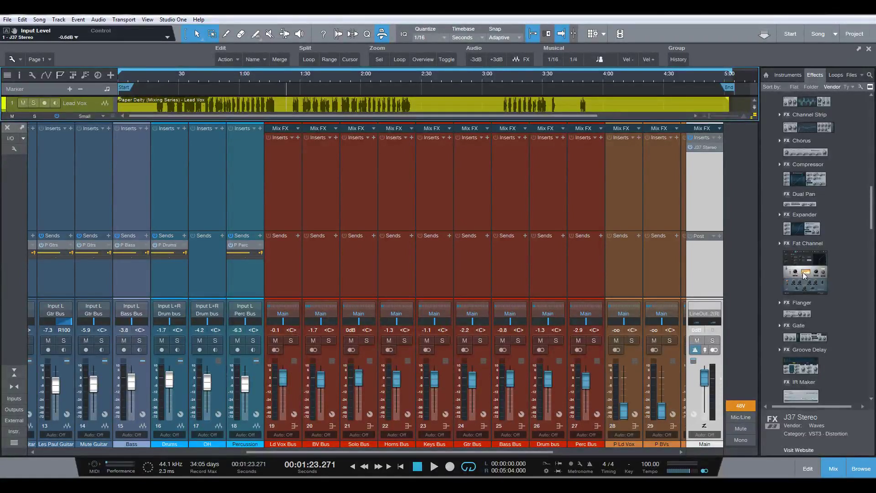
{"action": "left_click_drag", "start_coordinate": [803, 272], "coordinate": [698, 143]}
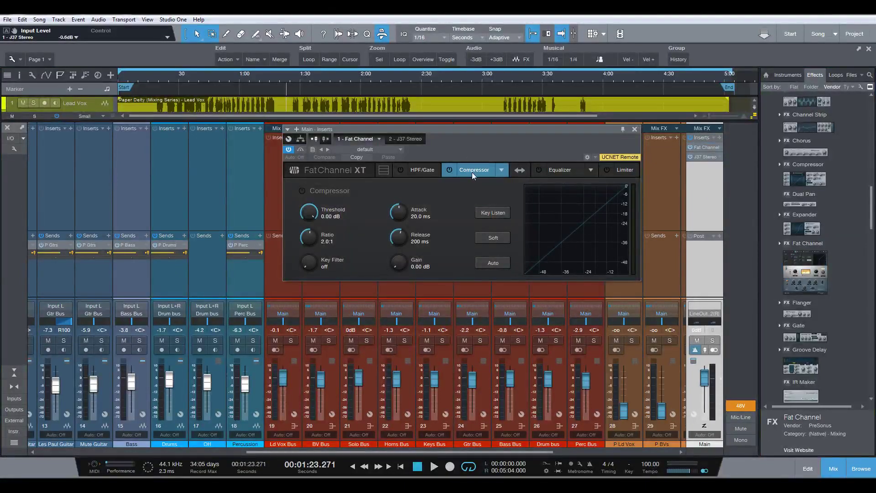
{"action": "left_click", "coordinate": [451, 169]}
{"action": "left_click", "coordinate": [502, 170]}
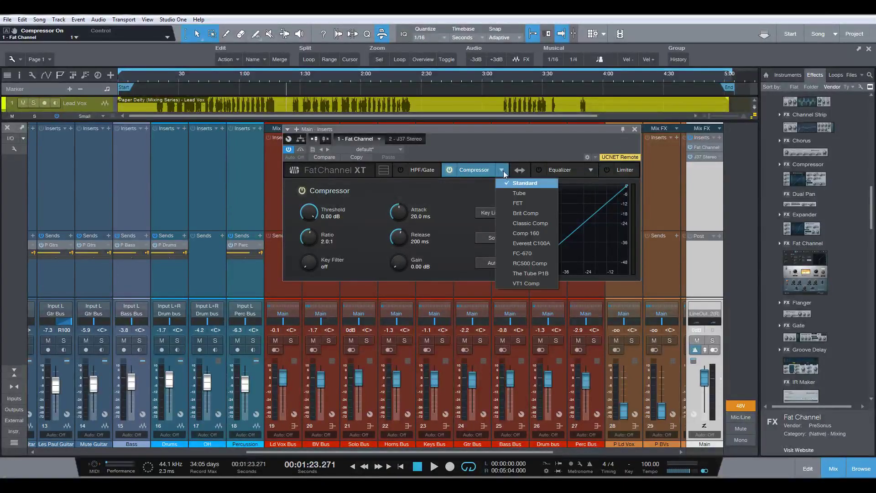
- Select the Brit Comp compressor model and shorten its release time
{"action": "left_click", "coordinate": [514, 212]}
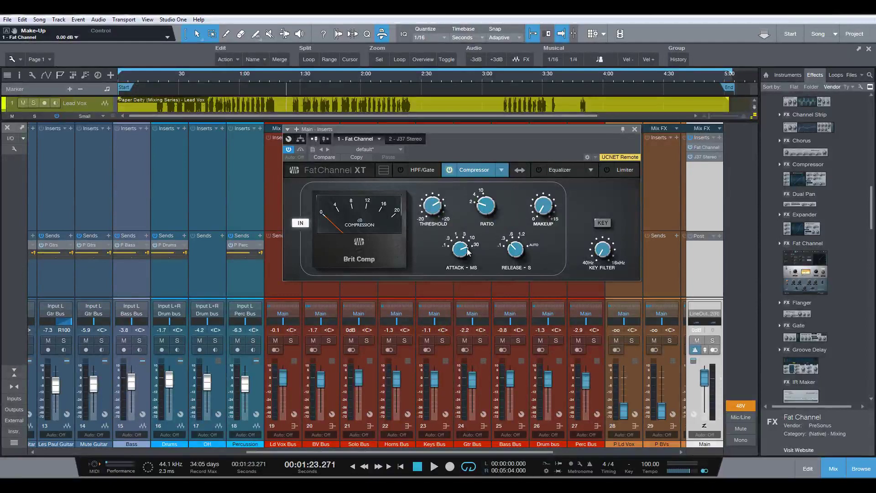
{"action": "left_click", "coordinate": [516, 249]}
{"action": "left_click_drag", "start_coordinate": [511, 259], "coordinate": [514, 268]}
- While playing the mix, set Brit Comp threshold to -1.00 dB and makeup gain to 1.20 dB
{"action": "key", "text": "Home"}
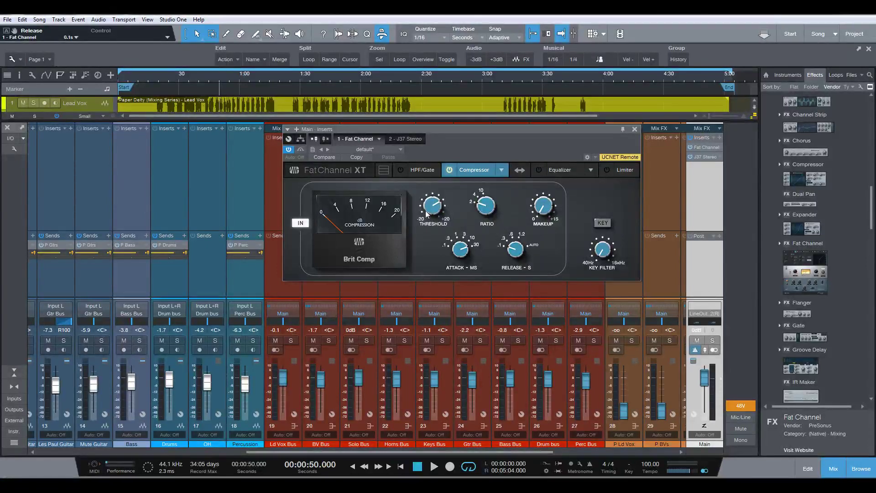
{"action": "key", "text": "space"}
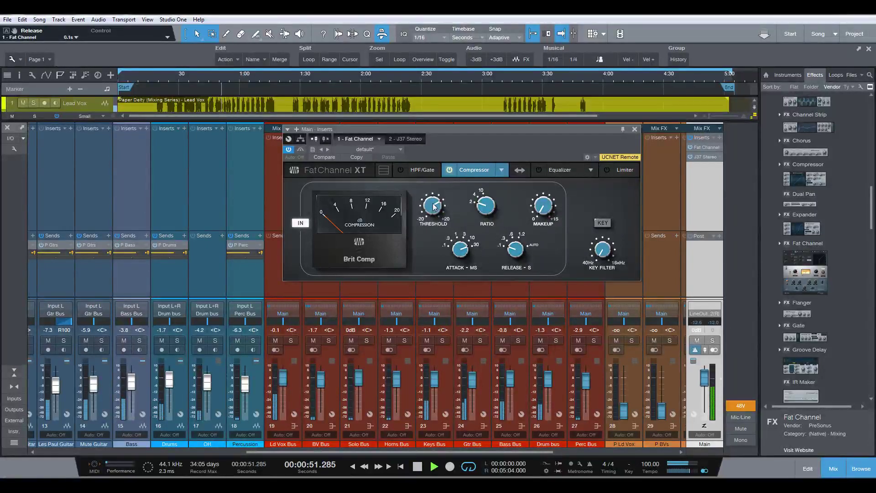
{"action": "mouse_move", "coordinate": [433, 205]}
{"action": "left_mouse_down"}
{"action": "mouse_move", "coordinate": [434, 217]}
{"action": "mouse_move", "coordinate": [437, 207]}
{"action": "left_mouse_up"}
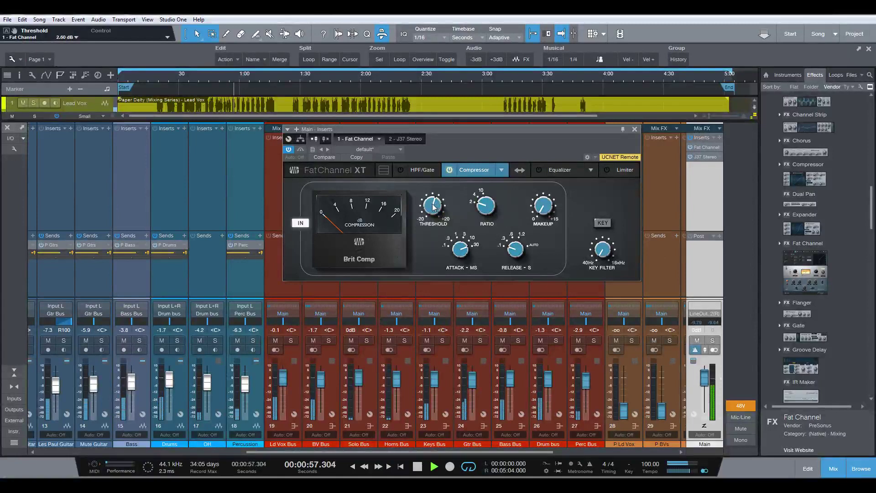
{"action": "left_click_drag", "start_coordinate": [432, 207], "coordinate": [432, 214]}
{"action": "left_click_drag", "start_coordinate": [432, 202], "coordinate": [432, 206]}
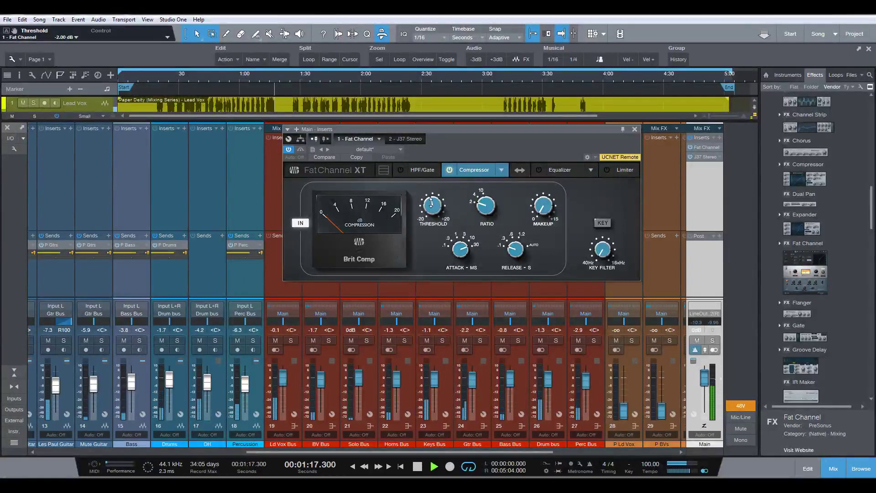
{"action": "left_click_drag", "start_coordinate": [433, 206], "coordinate": [434, 205]}
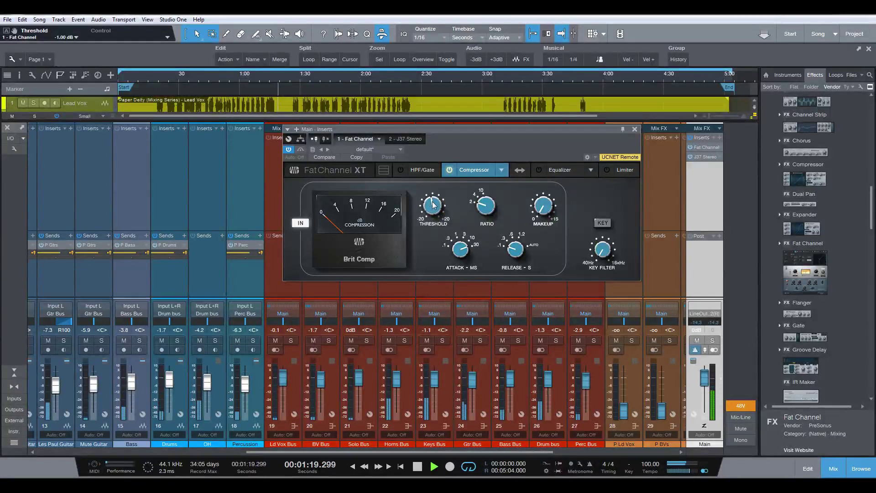
{"action": "left_click", "coordinate": [264, 77]}
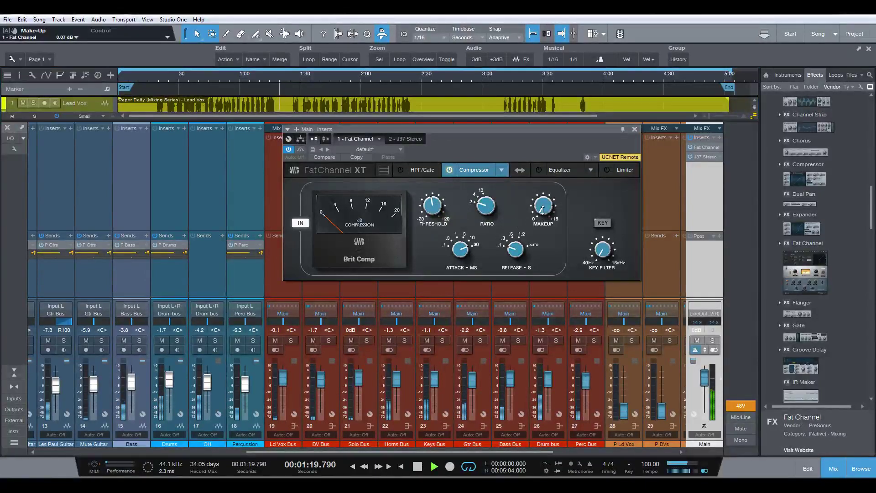
{"action": "left_click_drag", "start_coordinate": [542, 205], "coordinate": [542, 202]}
{"action": "key", "text": "space"}
{"action": "key", "text": "space"}
{"action": "key", "text": "space"}
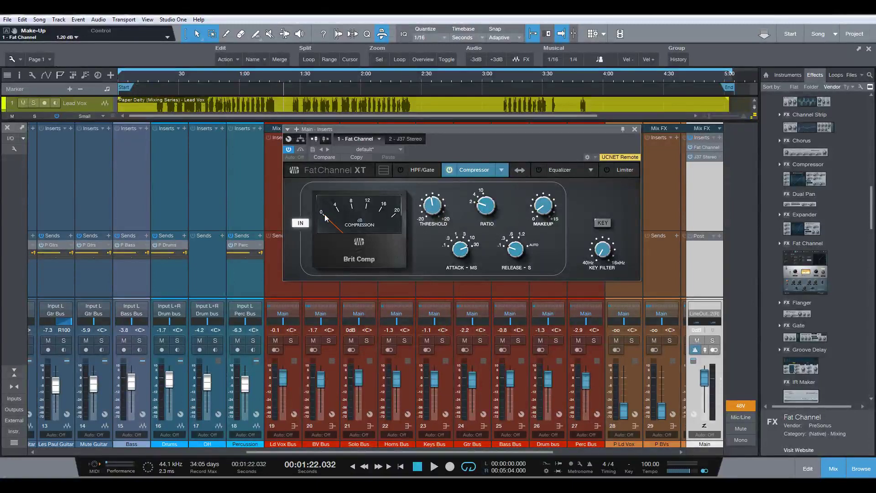
- Compare the mix from 1:10 with Fat Channel bypassed and active, leave it active, and close it
{"action": "left_click", "coordinate": [264, 76]}
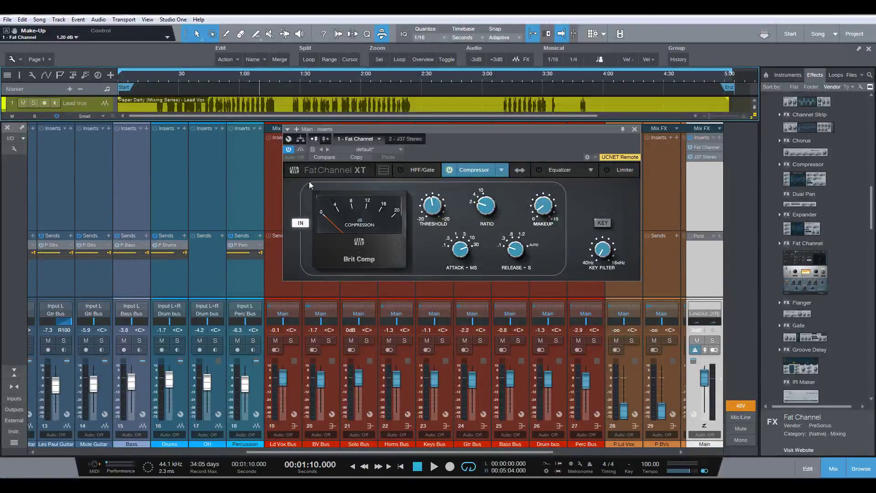
{"action": "key", "text": "space"}
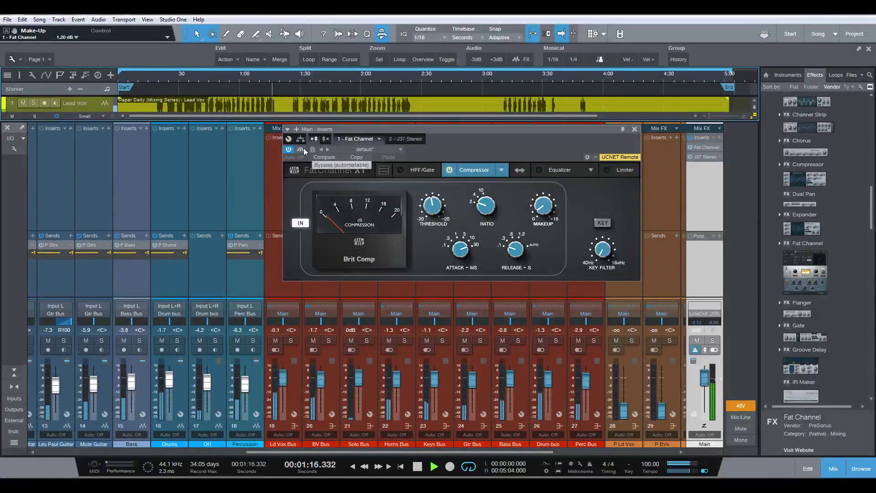
{"action": "key", "text": "space"}
{"action": "left_click", "coordinate": [300, 150]}
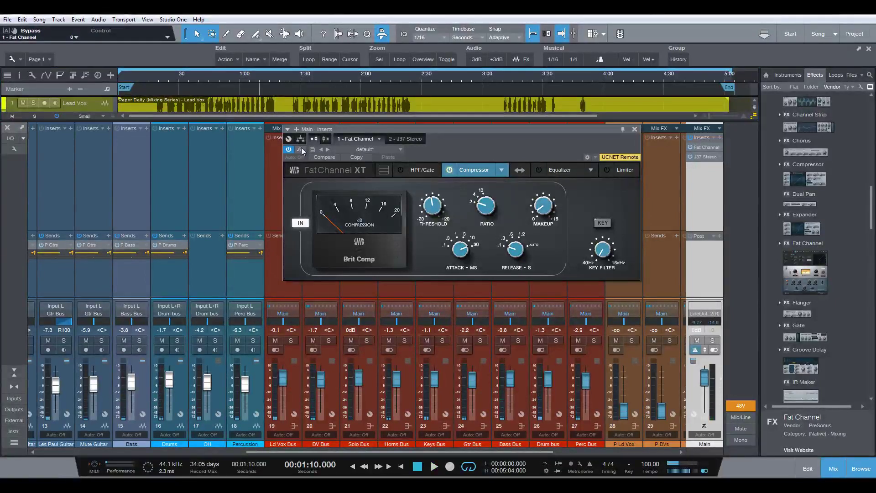
{"action": "key", "text": "space"}
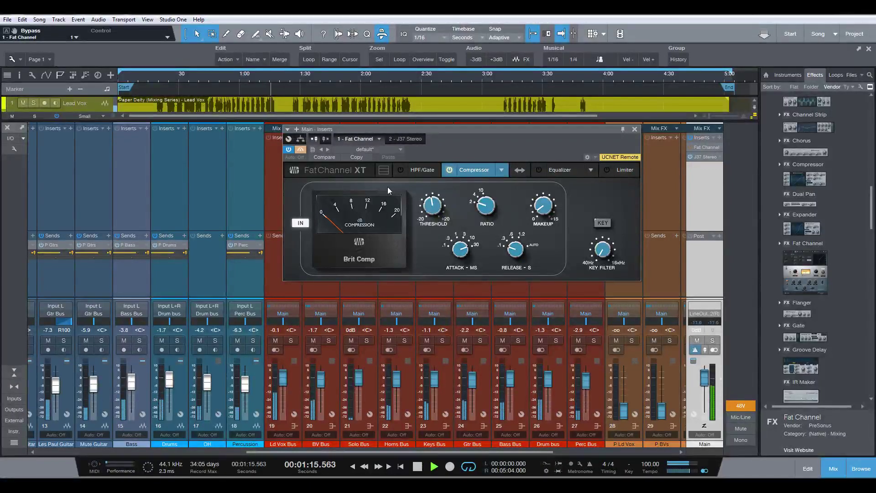
{"action": "key", "text": "space"}
{"action": "key", "text": "space"}
{"action": "left_click", "coordinate": [300, 149]}
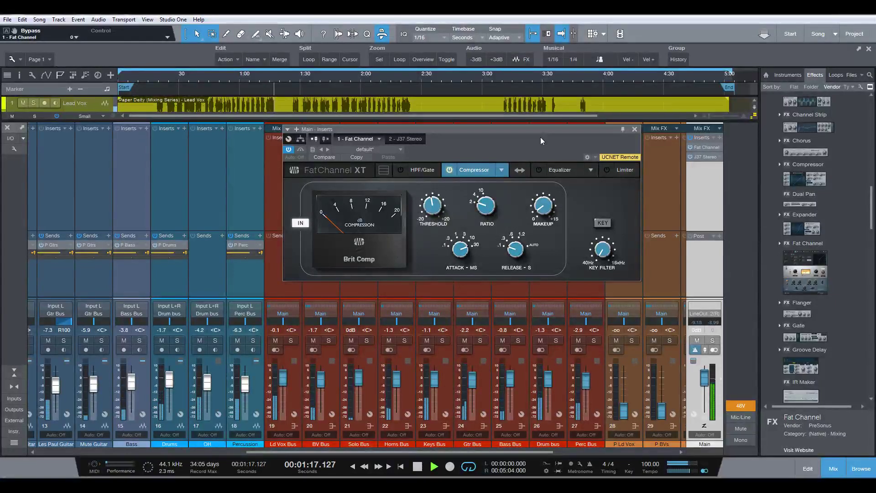
{"action": "key", "text": "space"}
{"action": "left_click", "coordinate": [635, 129]}
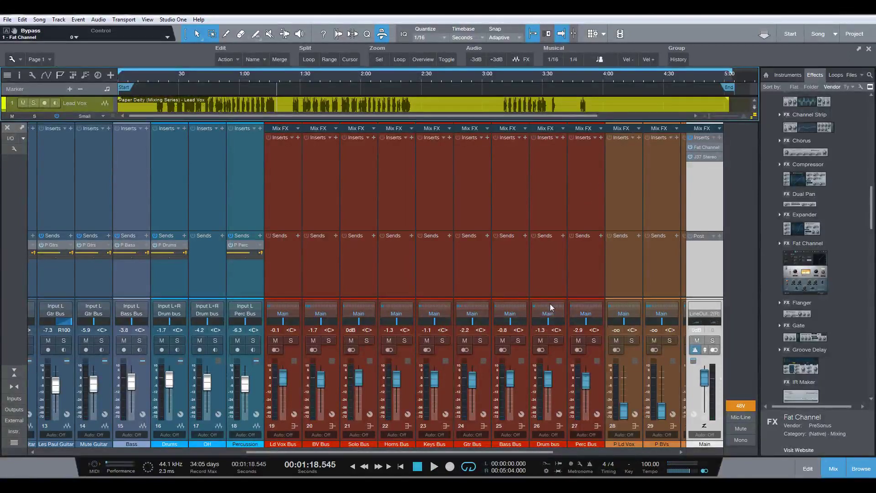
- Place the playhead at 0:50 on the timeline ruler
{"action": "left_click", "coordinate": [223, 82]}
- Drag Pro EQ from the Effects browser to the top of the Main inserts, before Fat Channel
{"action": "scroll", "coordinate": [794, 239], "scroll_direction": "down", "scroll_amount": 3}
{"action": "scroll", "coordinate": [794, 239], "scroll_direction": "down", "scroll_amount": 6}
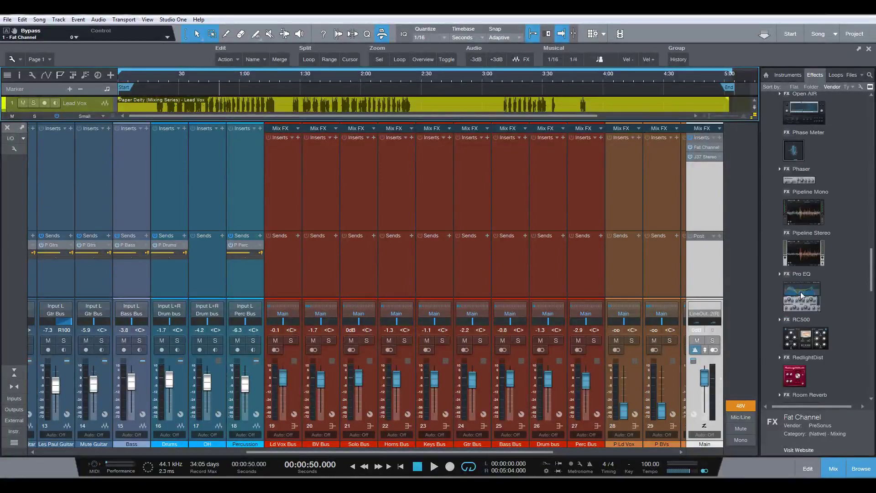
{"action": "left_click_drag", "start_coordinate": [802, 298], "coordinate": [703, 145]}
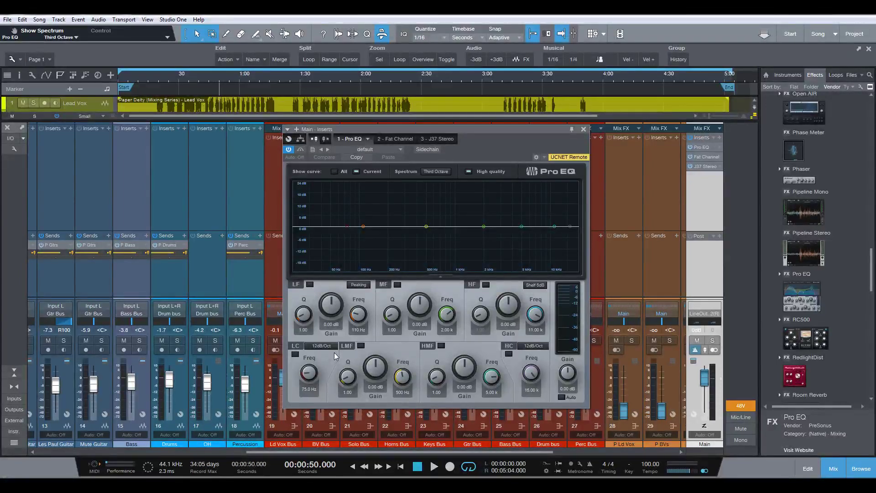
{"action": "key", "text": "space"}
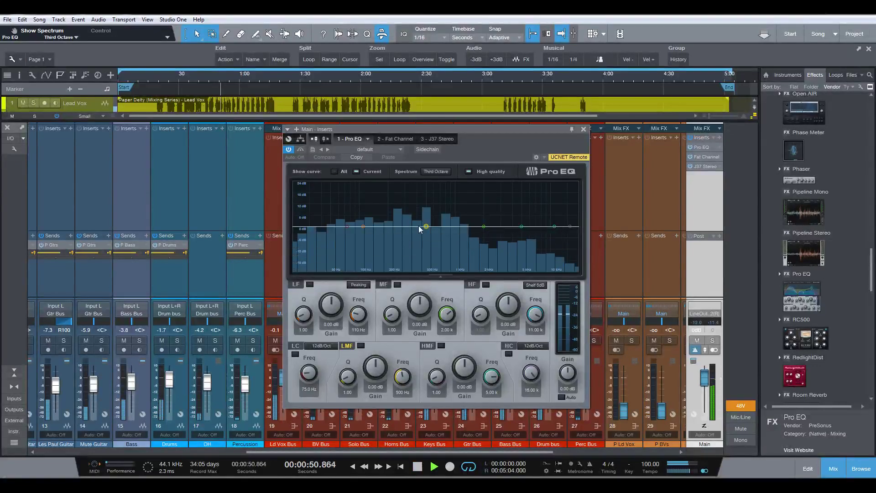
{"action": "left_click_drag", "start_coordinate": [425, 227], "coordinate": [427, 242]}
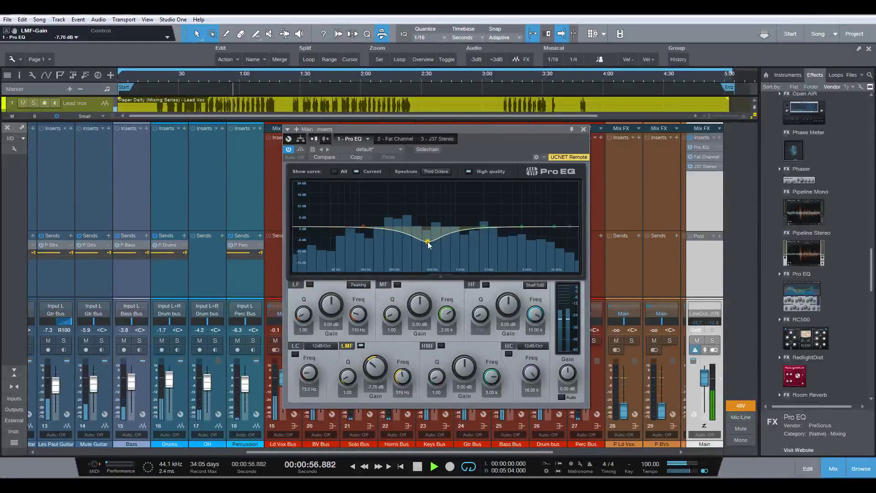
{"action": "key", "text": "space"}
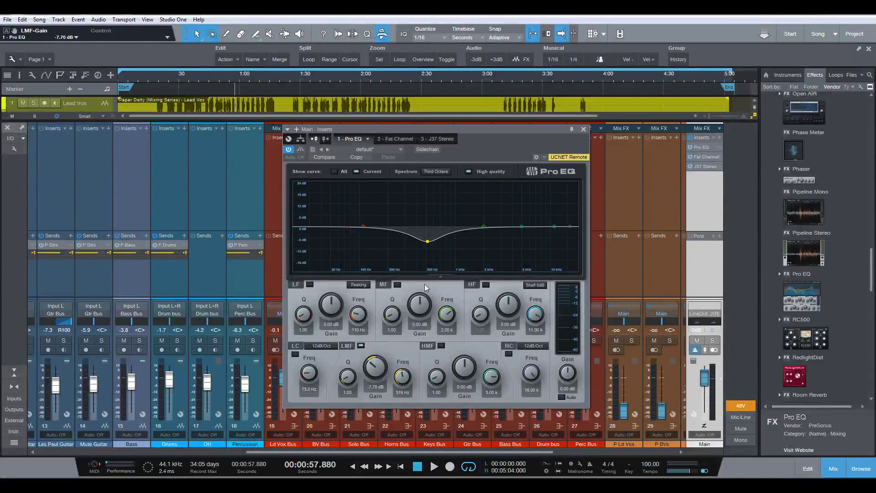
{"action": "double_click", "coordinate": [428, 244]}
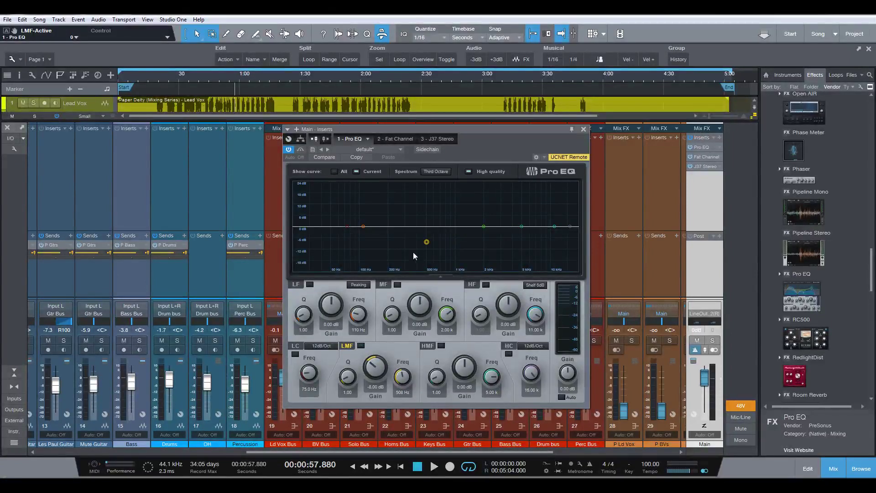
{"action": "double_click", "coordinate": [375, 370]}
- Play from 0:50, enable the Pro EQ low-mid band, and tune its frequency to 364 Hz
{"action": "key", "text": "space"}
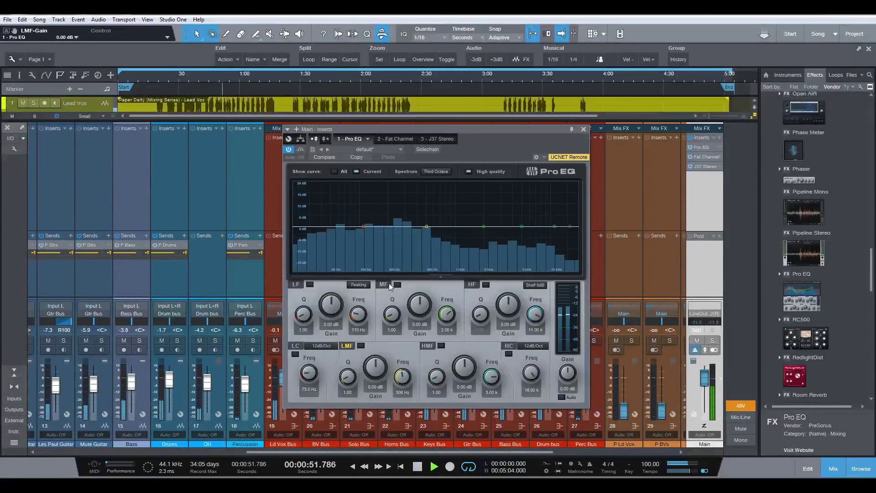
{"action": "left_click", "coordinate": [397, 284]}
{"action": "scroll", "coordinate": [449, 316], "scroll_direction": "up", "scroll_amount": 5}
{"action": "scroll", "coordinate": [447, 315], "scroll_direction": "down", "scroll_amount": 1}
{"action": "scroll", "coordinate": [420, 308], "scroll_direction": "up", "scroll_amount": 2}
{"action": "scroll", "coordinate": [422, 309], "scroll_direction": "up", "scroll_amount": 6}
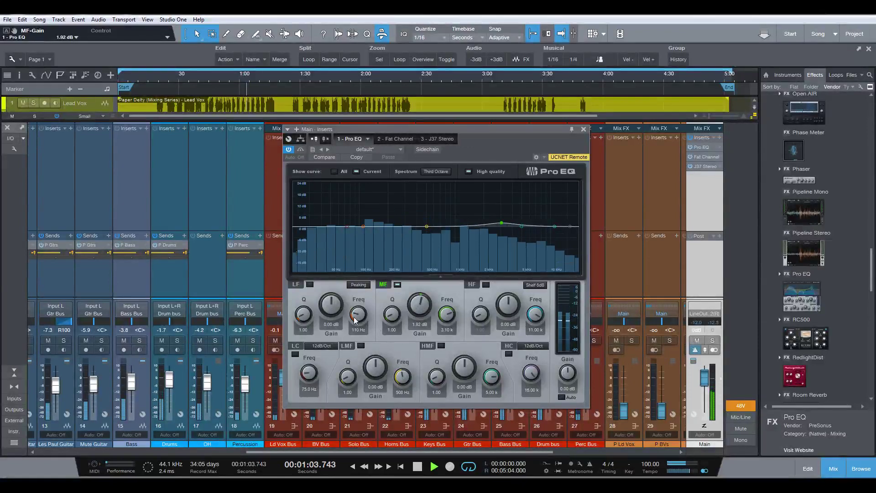
{"action": "scroll", "coordinate": [358, 315], "scroll_direction": "down", "scroll_amount": 3}
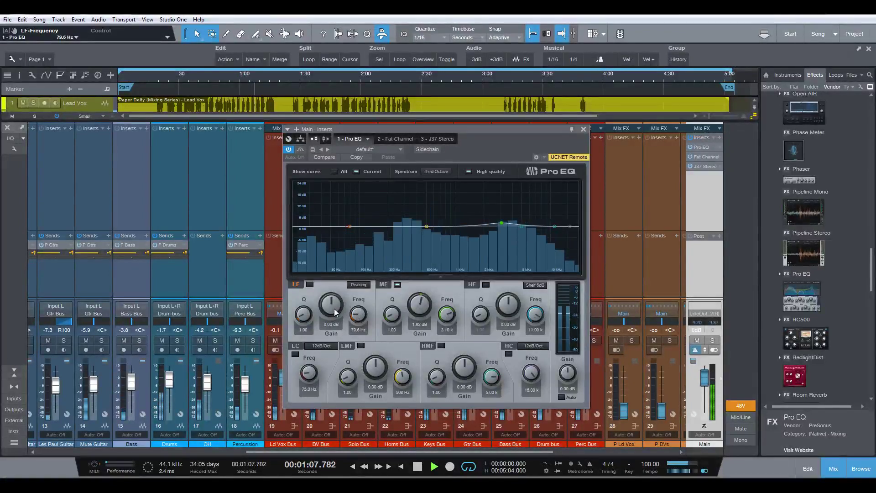
{"action": "scroll", "coordinate": [336, 312], "scroll_direction": "up", "scroll_amount": 2}
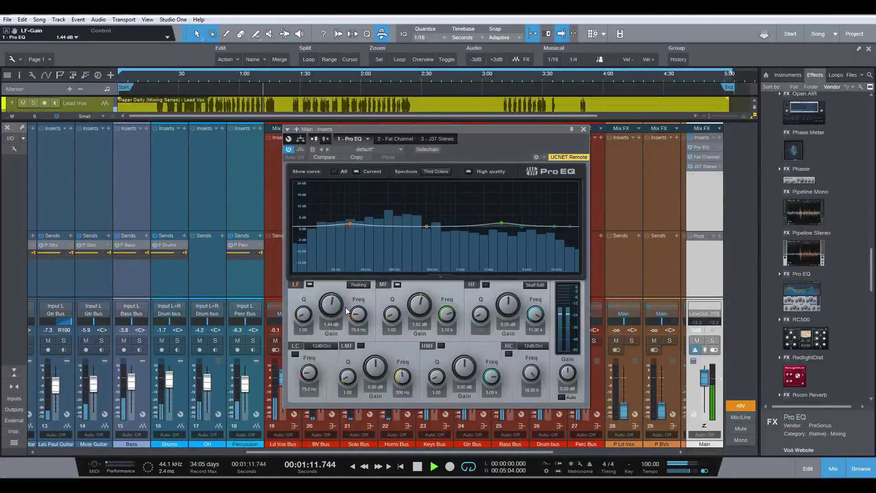
{"action": "scroll", "coordinate": [537, 319], "scroll_direction": "up", "scroll_amount": 1}
{"action": "scroll", "coordinate": [537, 319], "scroll_direction": "up", "scroll_amount": 2}
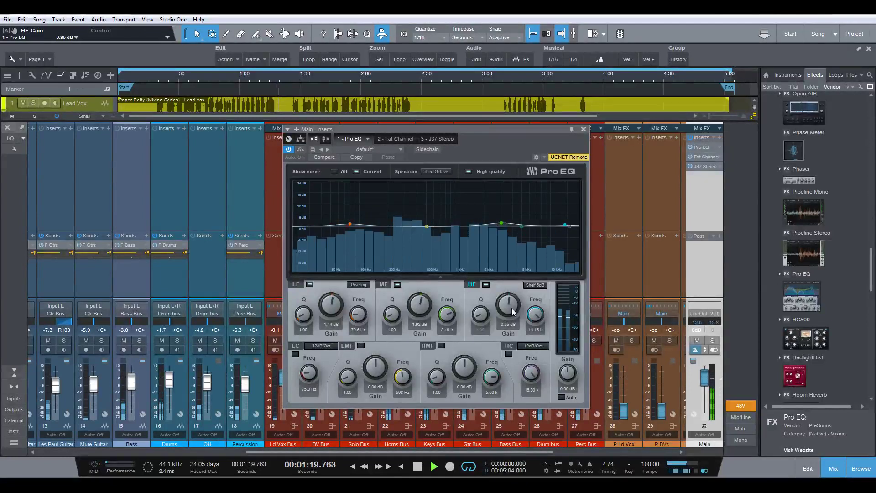
{"action": "scroll", "coordinate": [427, 312], "scroll_direction": "down", "scroll_amount": 2}
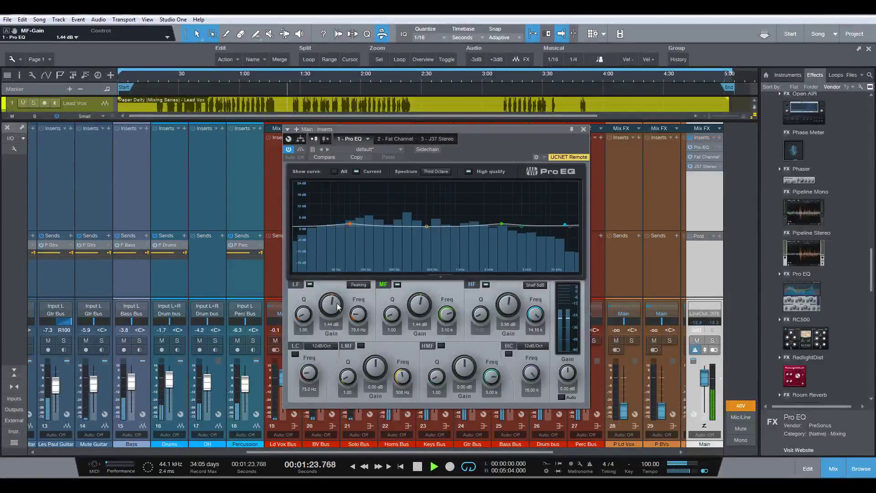
{"action": "scroll", "coordinate": [338, 305], "scroll_direction": "up", "scroll_amount": 1}
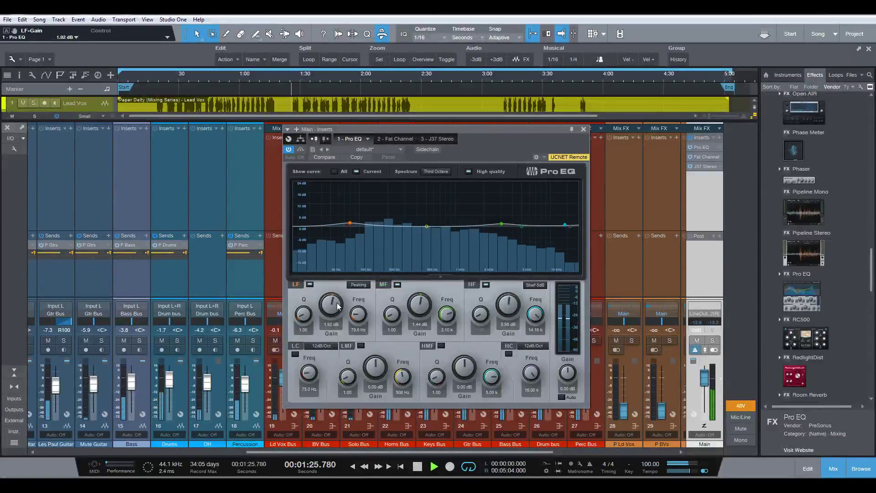
{"action": "scroll", "coordinate": [403, 377], "scroll_direction": "down", "scroll_amount": 2}
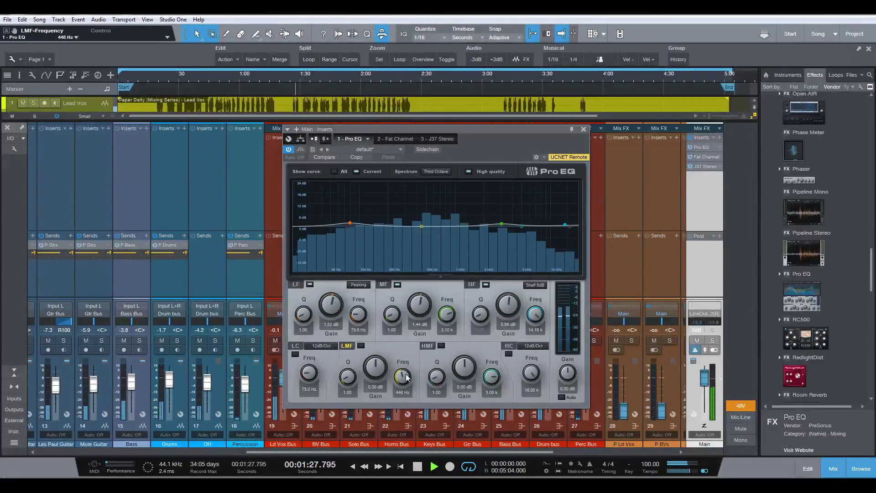
{"action": "scroll", "coordinate": [402, 377], "scroll_direction": "down", "scroll_amount": 1}
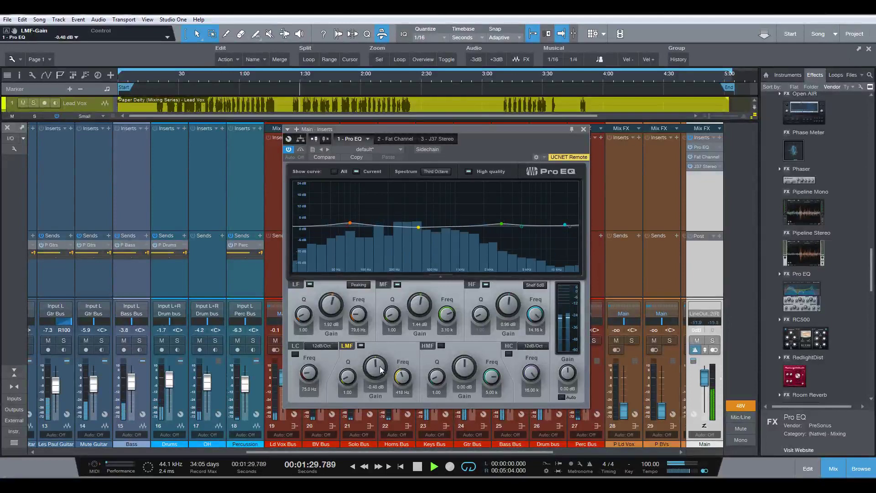
{"action": "scroll", "coordinate": [379, 369], "scroll_direction": "down", "scroll_amount": 1}
{"action": "scroll", "coordinate": [381, 370], "scroll_direction": "down", "scroll_amount": 1}
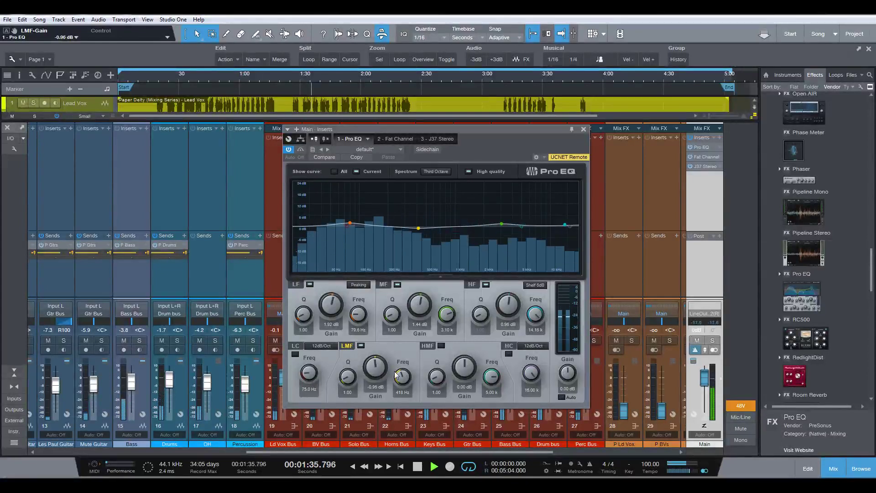
{"action": "scroll", "coordinate": [399, 376], "scroll_direction": "down", "scroll_amount": 3}
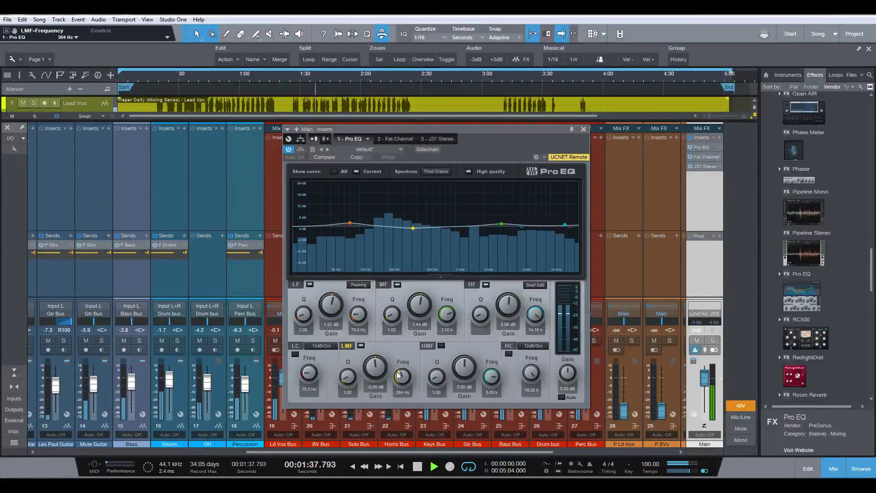
{"action": "scroll", "coordinate": [376, 365], "scroll_direction": "down", "scroll_amount": 3}
{"action": "scroll", "coordinate": [378, 371], "scroll_direction": "up", "scroll_amount": 15}
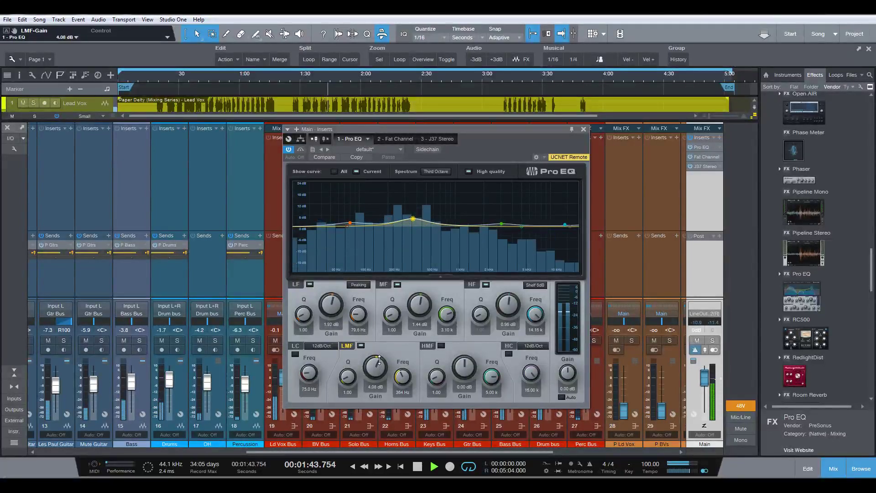
- Reset the LMF gain to 0 dB, set it to -1.44 dB, and stop playback
{"action": "left_click", "coordinate": [379, 365], "text": "ctrl"}
{"action": "scroll", "coordinate": [379, 367], "scroll_direction": "down", "scroll_amount": 5}
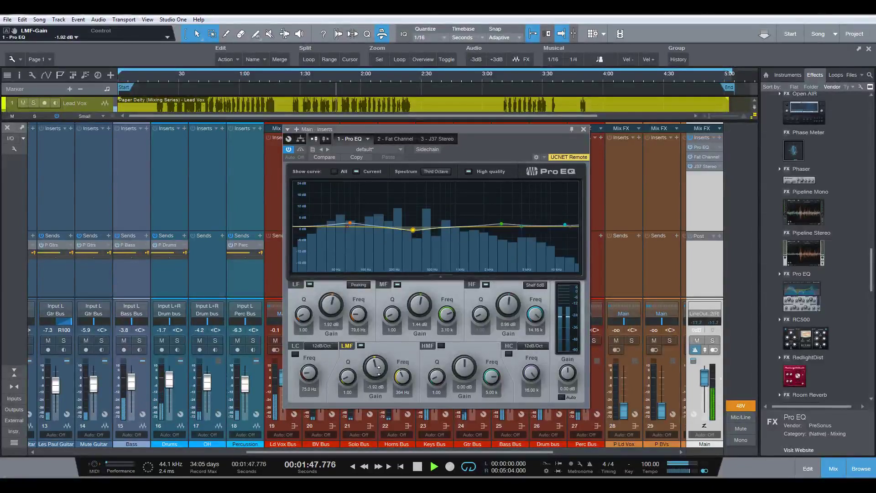
{"action": "scroll", "coordinate": [378, 369], "scroll_direction": "up", "scroll_amount": 1}
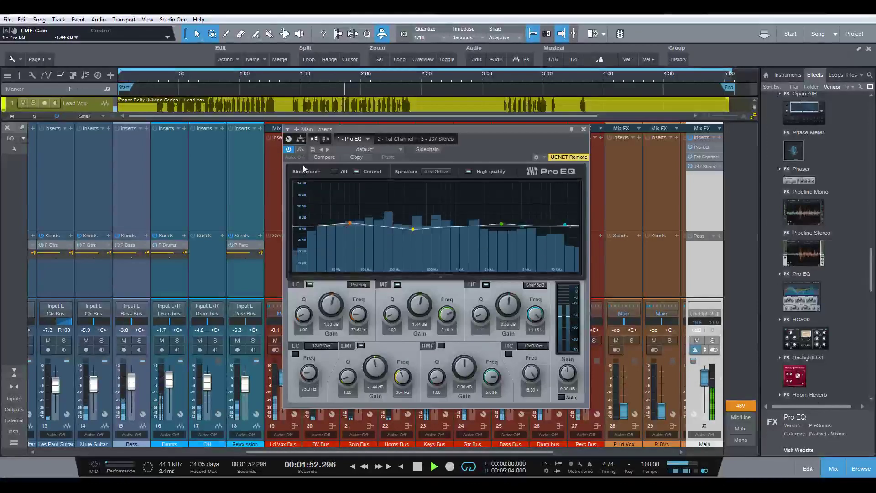
{"action": "key", "text": "space"}
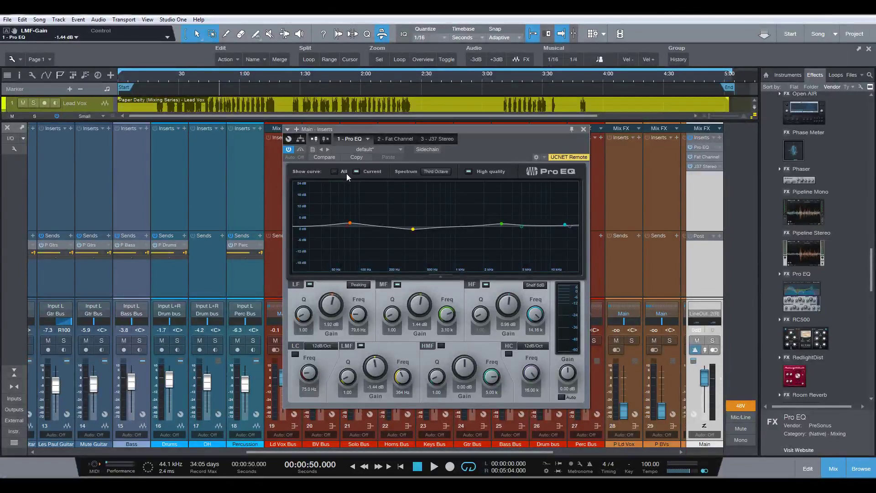
{"action": "left_click", "coordinate": [300, 150]}
{"action": "key", "text": "space"}
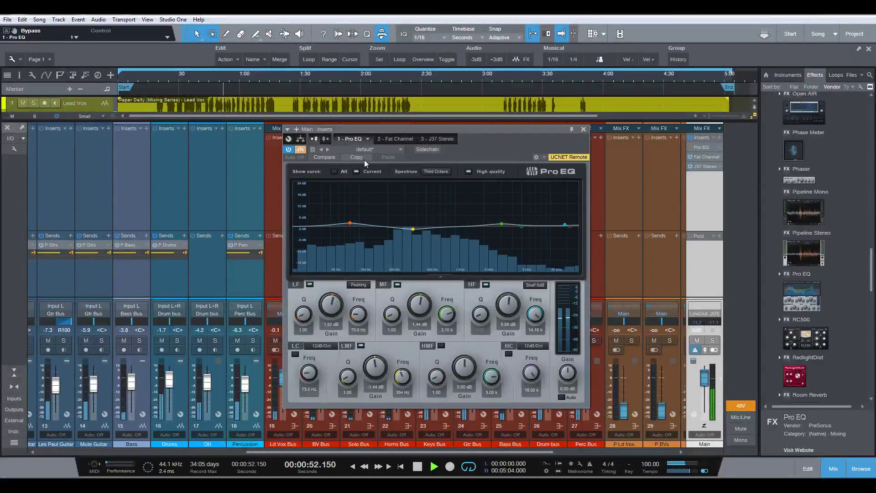
{"action": "left_click", "coordinate": [301, 150]}
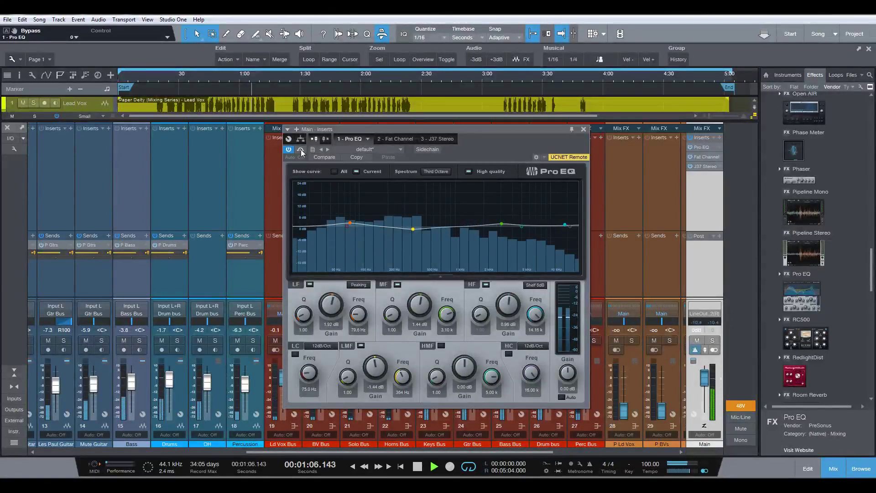
{"action": "left_click", "coordinate": [300, 150]}
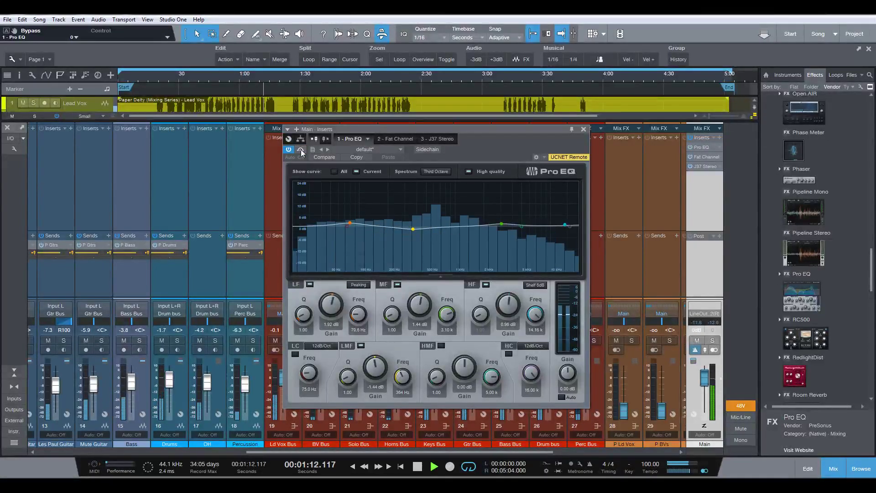
{"action": "left_click", "coordinate": [300, 150]}
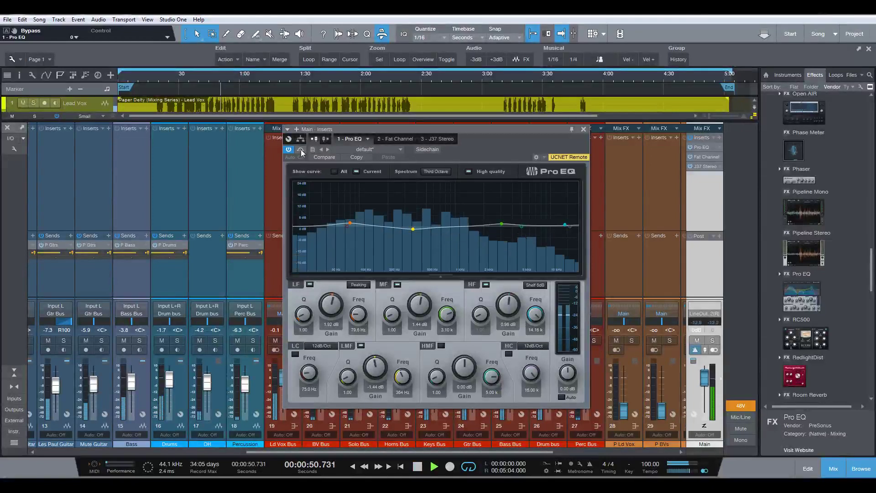
{"action": "left_click", "coordinate": [300, 150]}
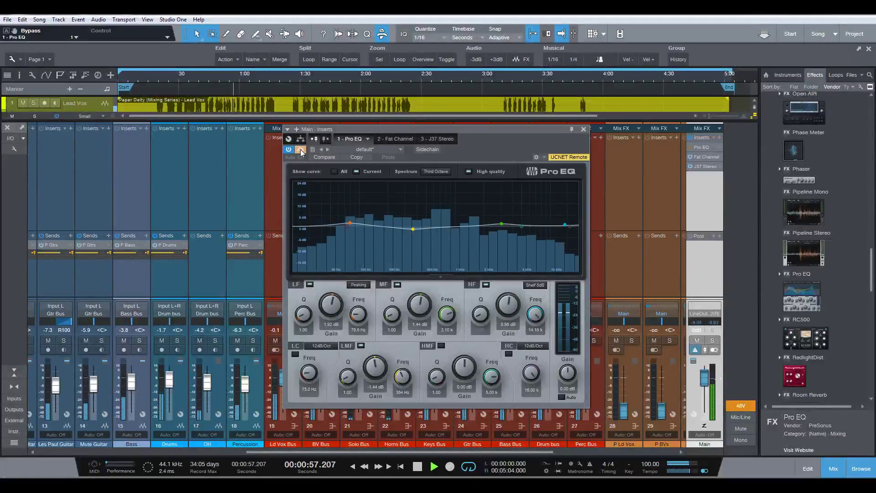
{"action": "left_click", "coordinate": [300, 150]}
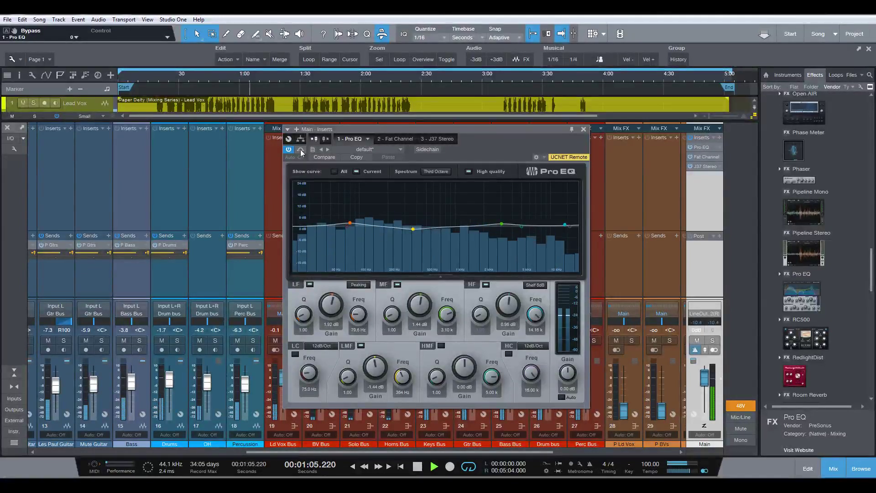
{"action": "left_click", "coordinate": [300, 150]}
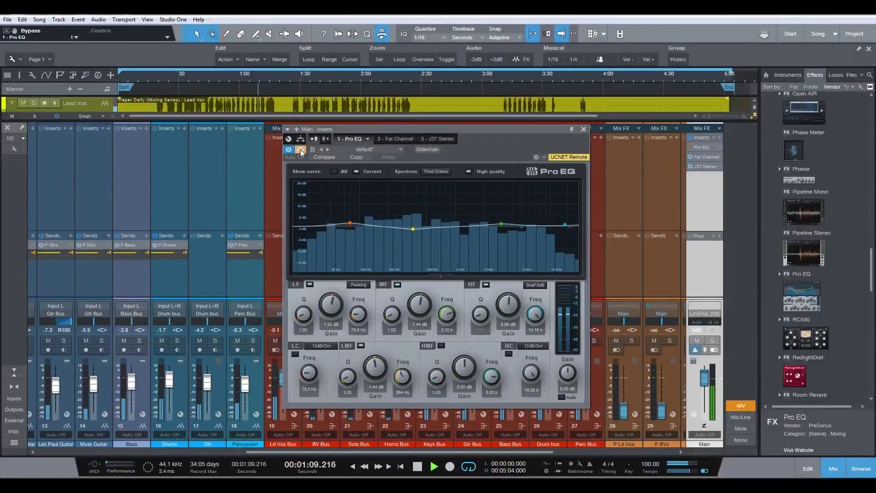
{"action": "left_click", "coordinate": [300, 150]}
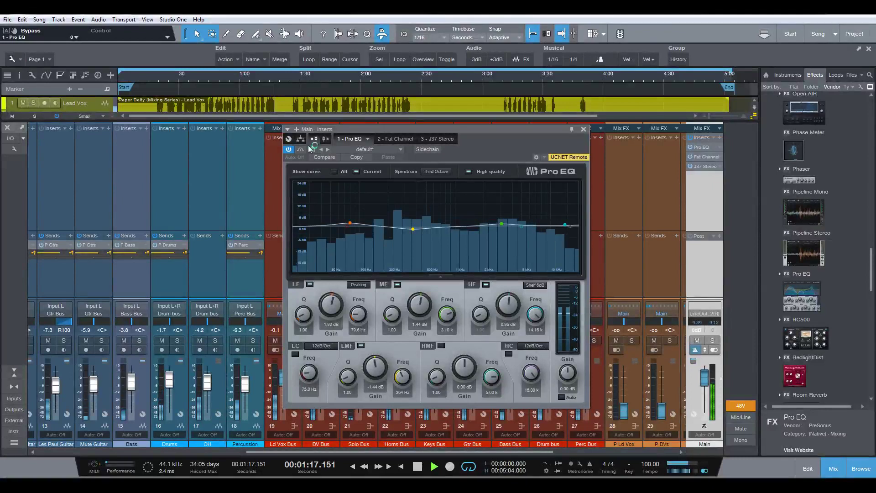
{"action": "key", "text": "space"}
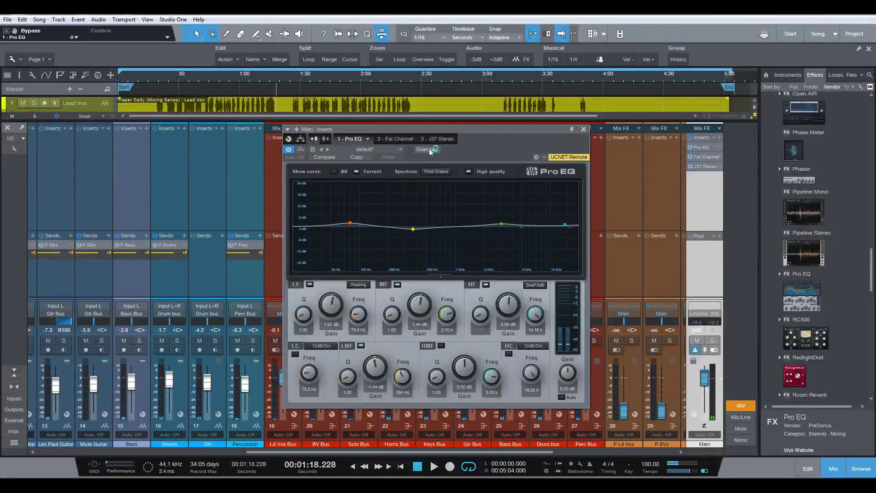
{"action": "left_click", "coordinate": [349, 223]}
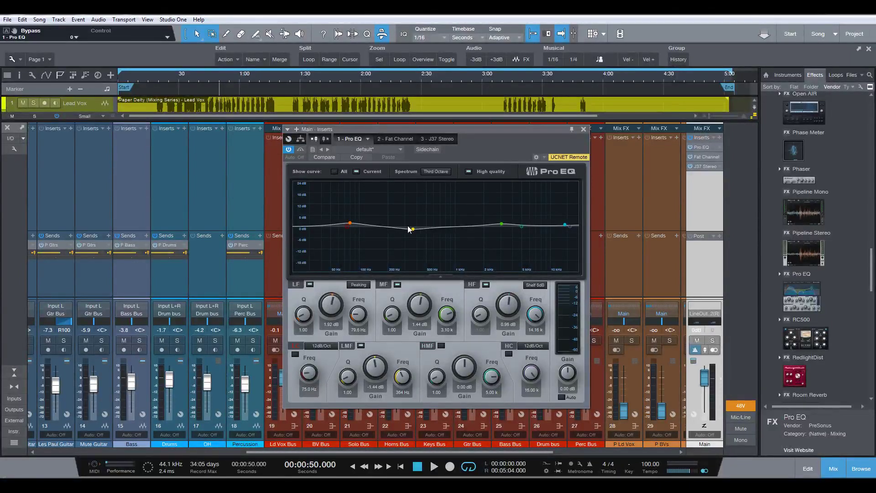
{"action": "left_click", "coordinate": [409, 225]}
- Check the Fat Channel compressor, then display the J37 Stereo tape plug-in at 15 ips on the Main bus
{"action": "left_click", "coordinate": [403, 138]}
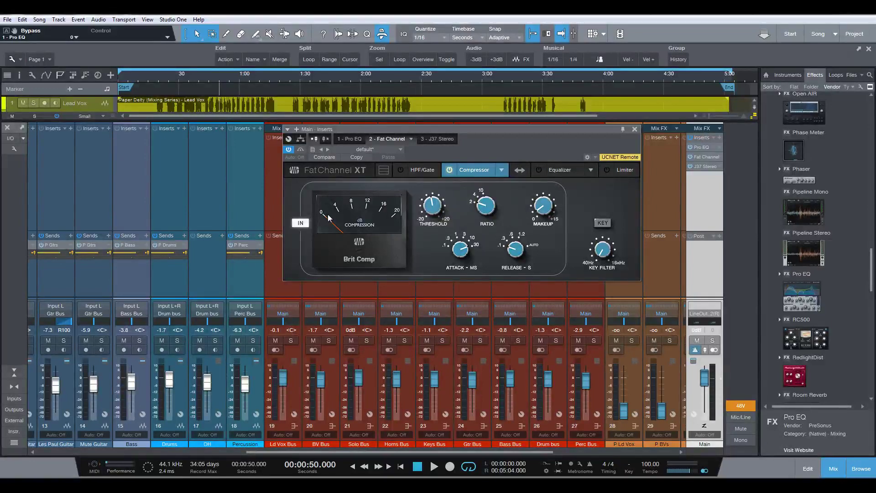
{"action": "left_click", "coordinate": [445, 141]}
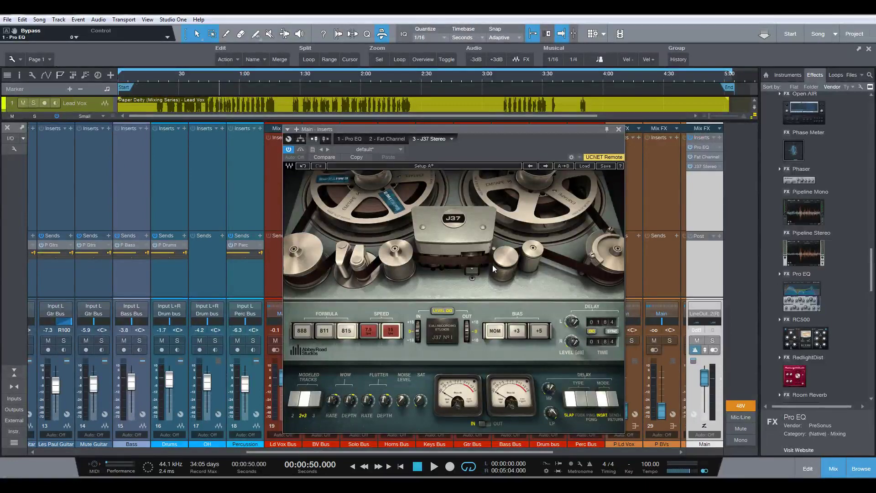
- Close the J37 plug-in window, leaving Pro EQ, Fat Channel and J37 Stereo on the Main channel
{"action": "left_click", "coordinate": [618, 130]}
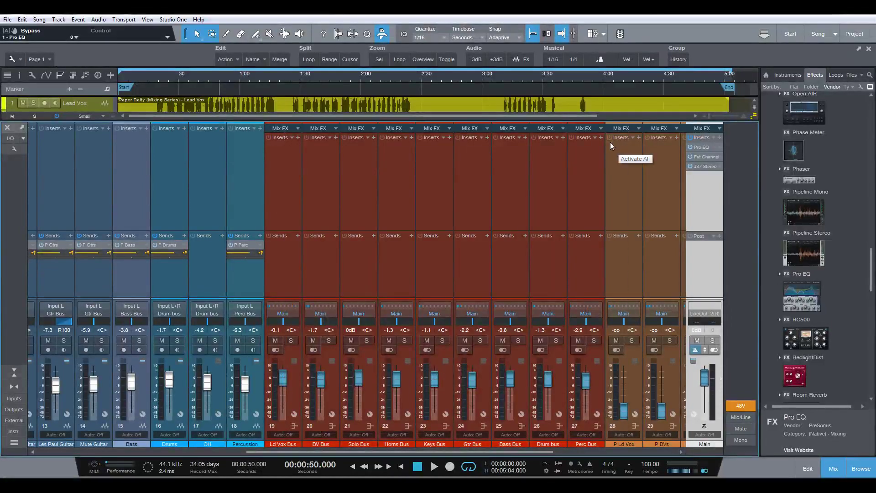